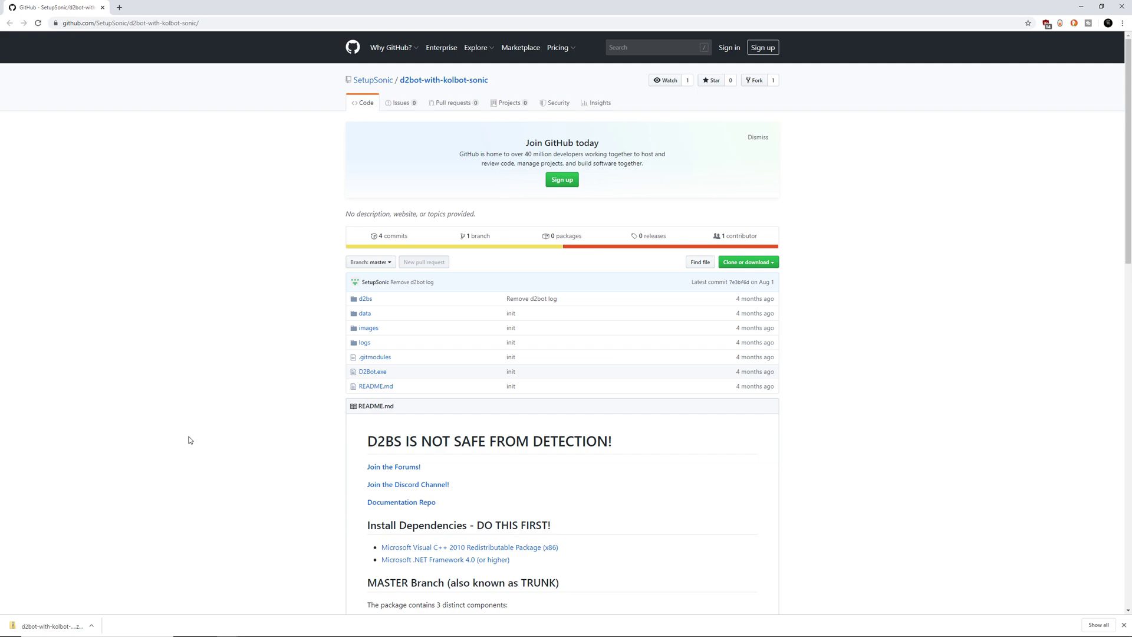
View the repository's download options, dismiss them, and bring the Sonic folder window on screen.
click(771, 262)
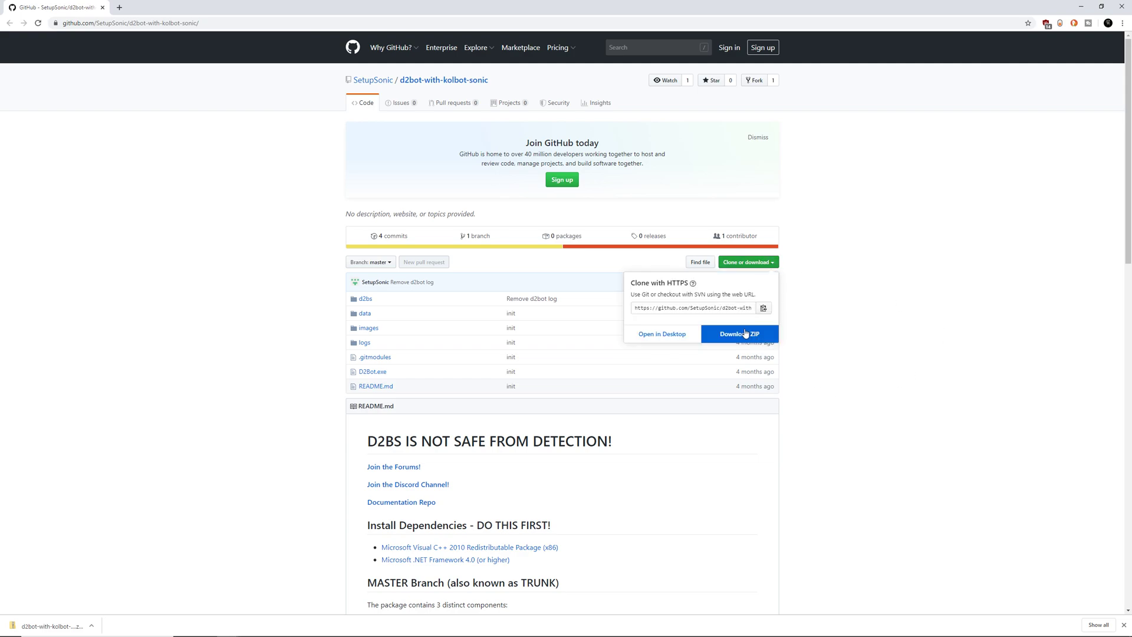
click(915, 361)
drag(1131, 389, 379, 217)
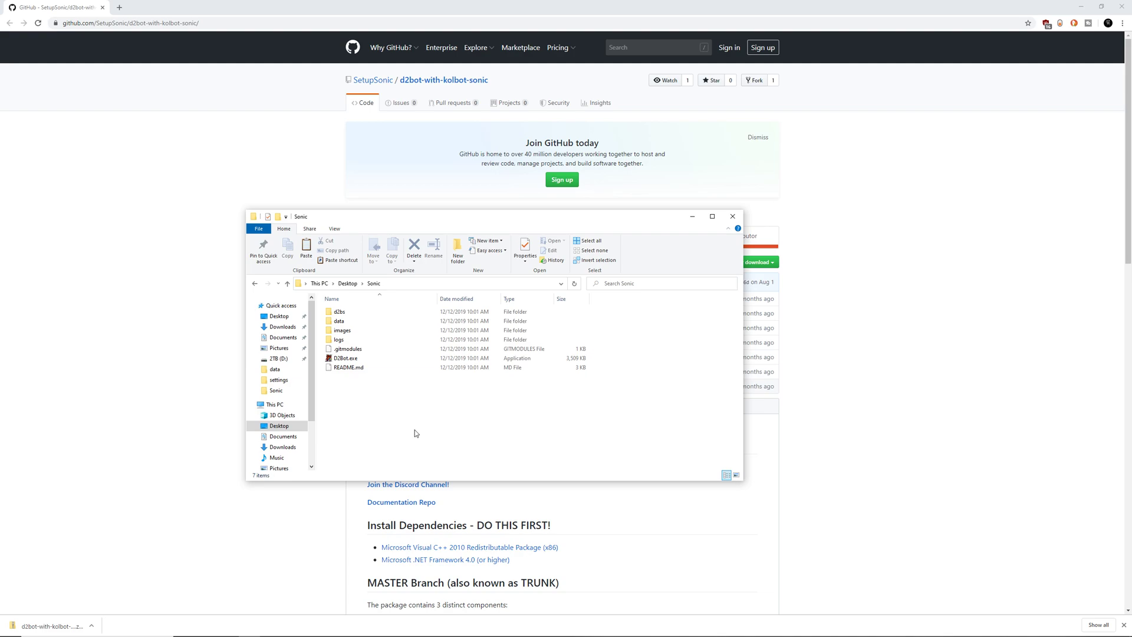
Check the compatibility settings in the properties of D2Bot.exe and close them.
right_click(346, 361)
click(365, 543)
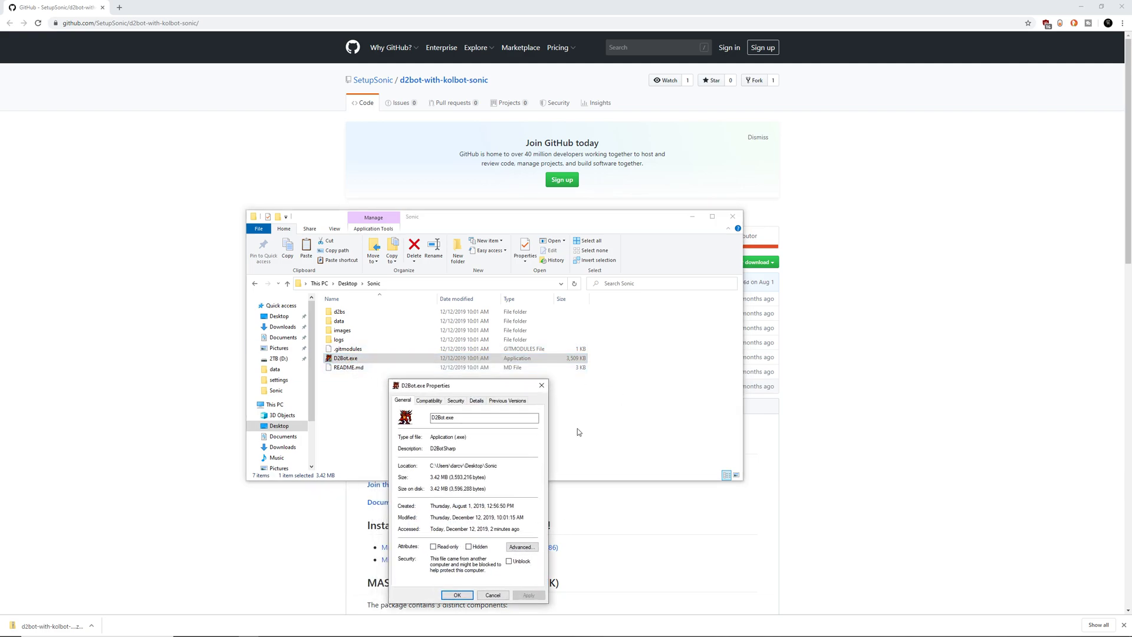
click(437, 402)
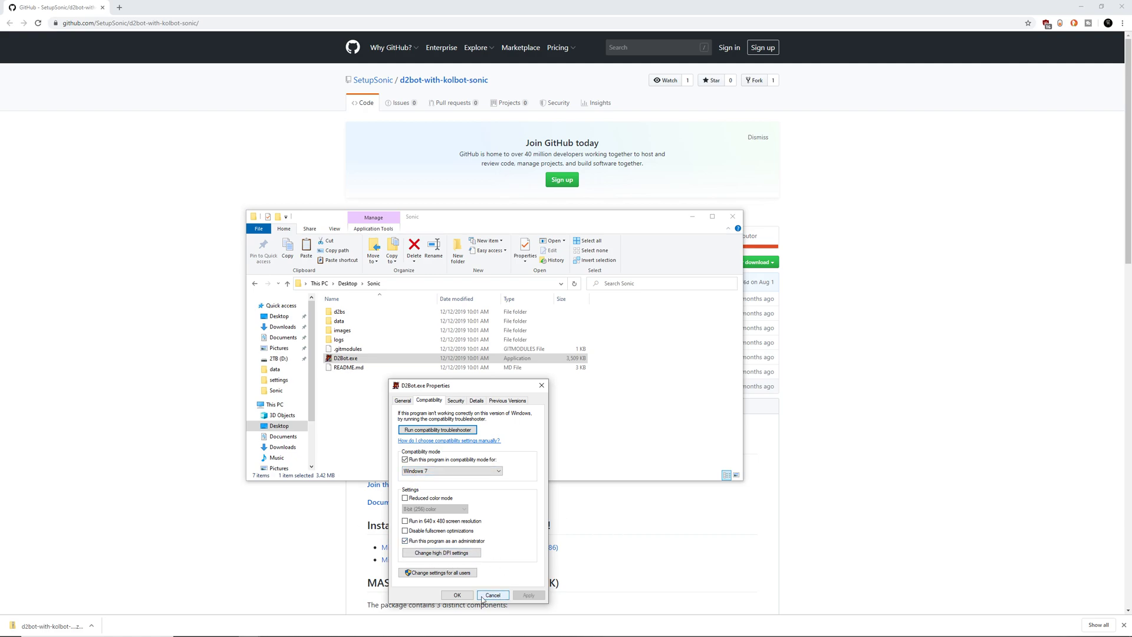
click(457, 595)
click(396, 429)
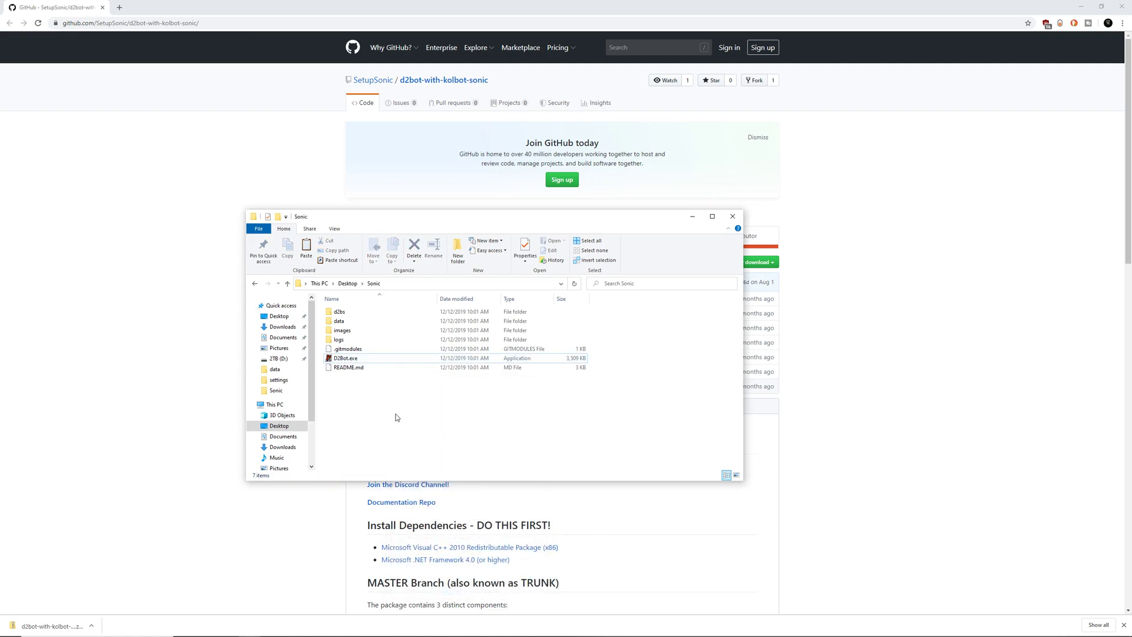
Open Settings.json from the d2bs\kolbot\libs\sonic\settings folder for editing in Notepad.
double_click(348, 313)
double_click(345, 313)
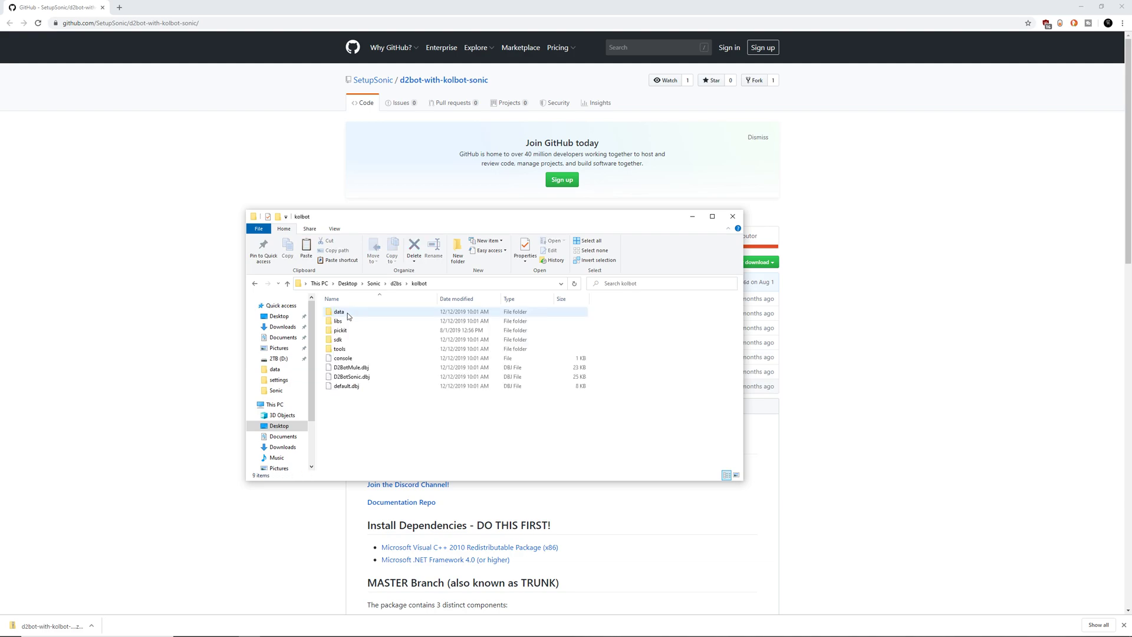
double_click(345, 321)
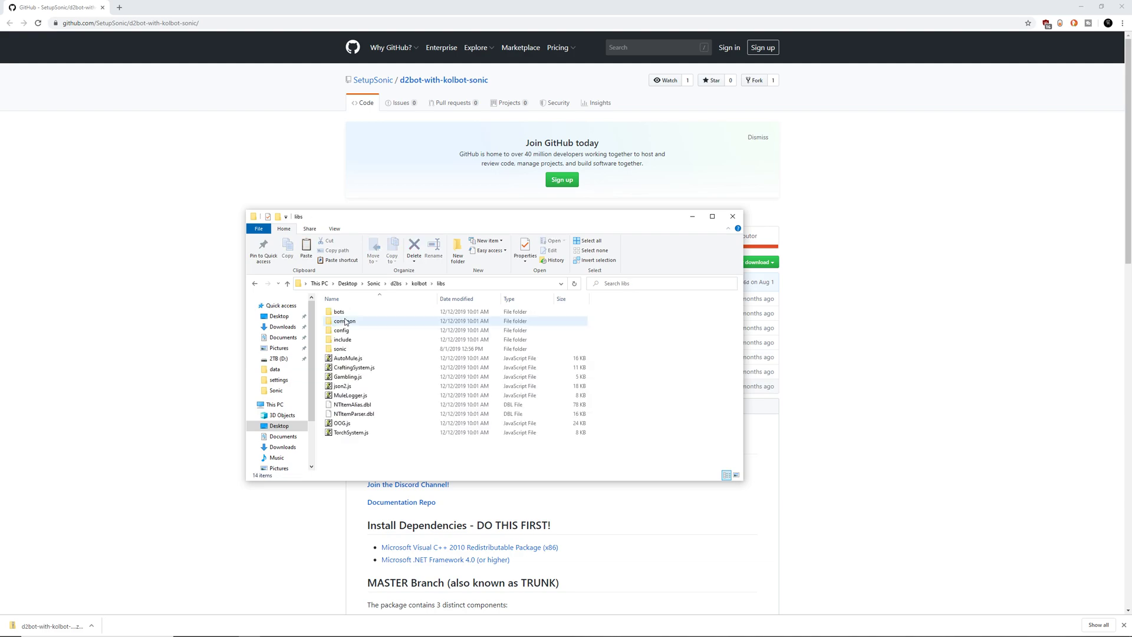
double_click(346, 349)
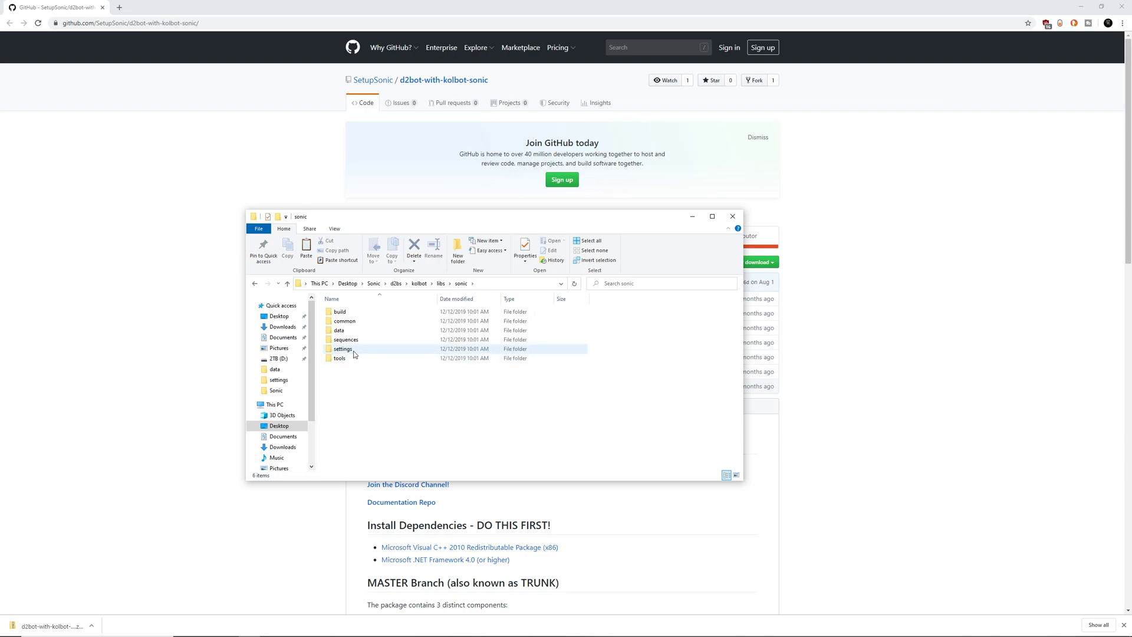
double_click(355, 350)
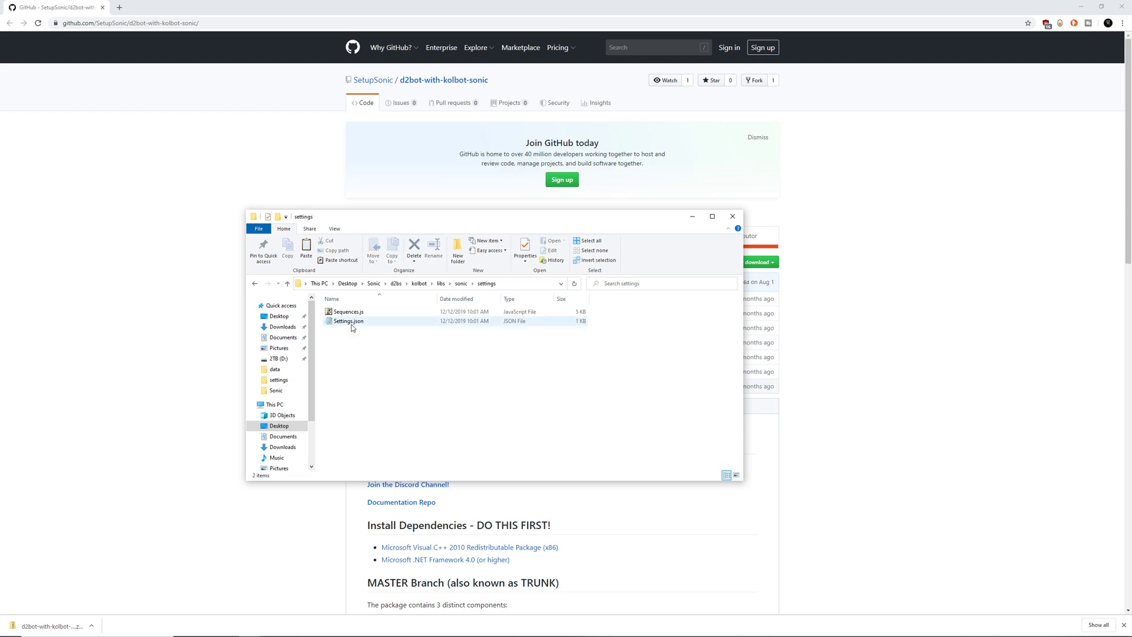
right_click(351, 322)
click(363, 341)
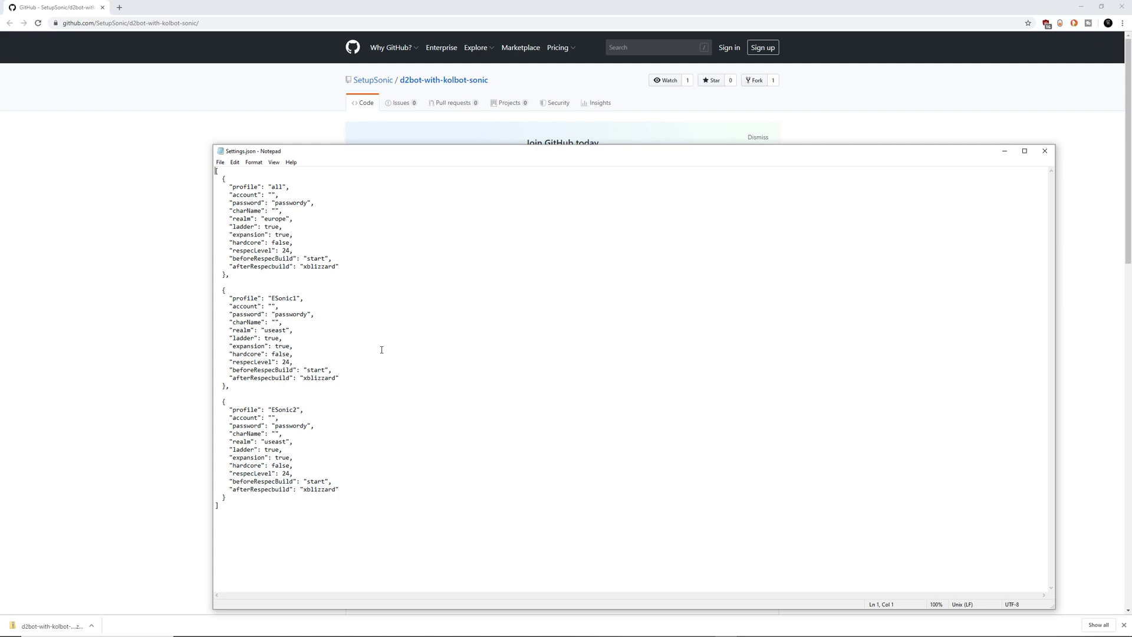
In the first block, set the profile to "sonic" and both the account and charName to "darcsonic".
click(284, 186)
key(BackSpace)
key(BackSpace)
key(BackSpace)
text(sn)
key(BackSpace)
text(onic)
text(darc)
text(1)
key(BackSpace)
text(sonicdarcsonic)
Set the first block's realm to "useast" and save Settings.json.
click(287, 219)
key(BackSpace)
key(BackSpace)
key(BackSpace)
key(BackSpace)
key(BackSpace)
key(BackSpace)
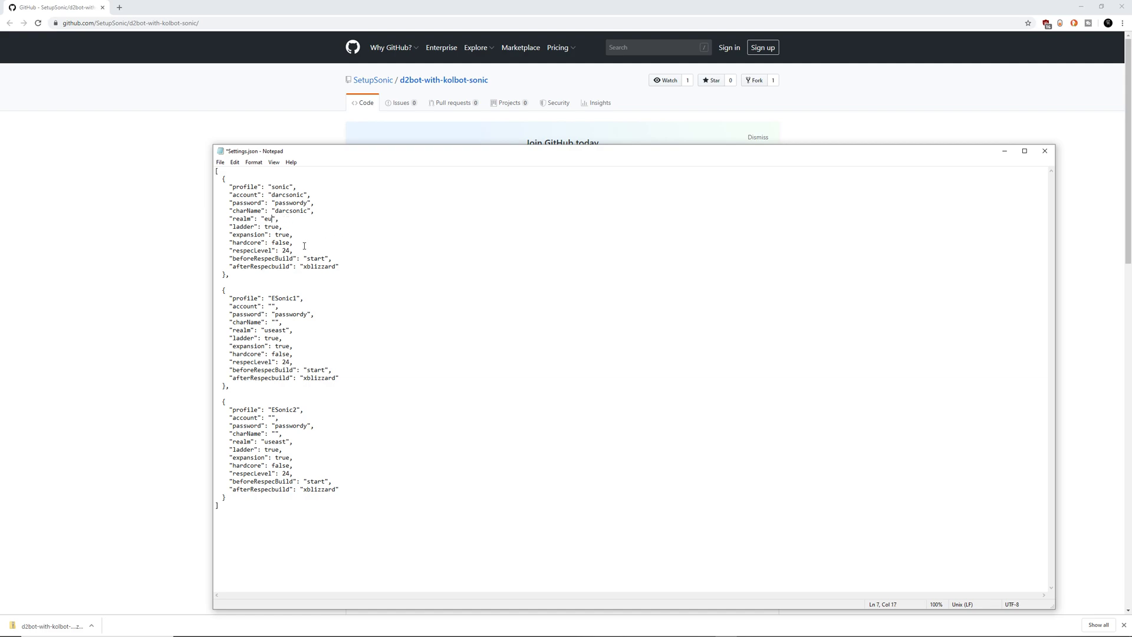
text(useast)
click(297, 244)
click(220, 162)
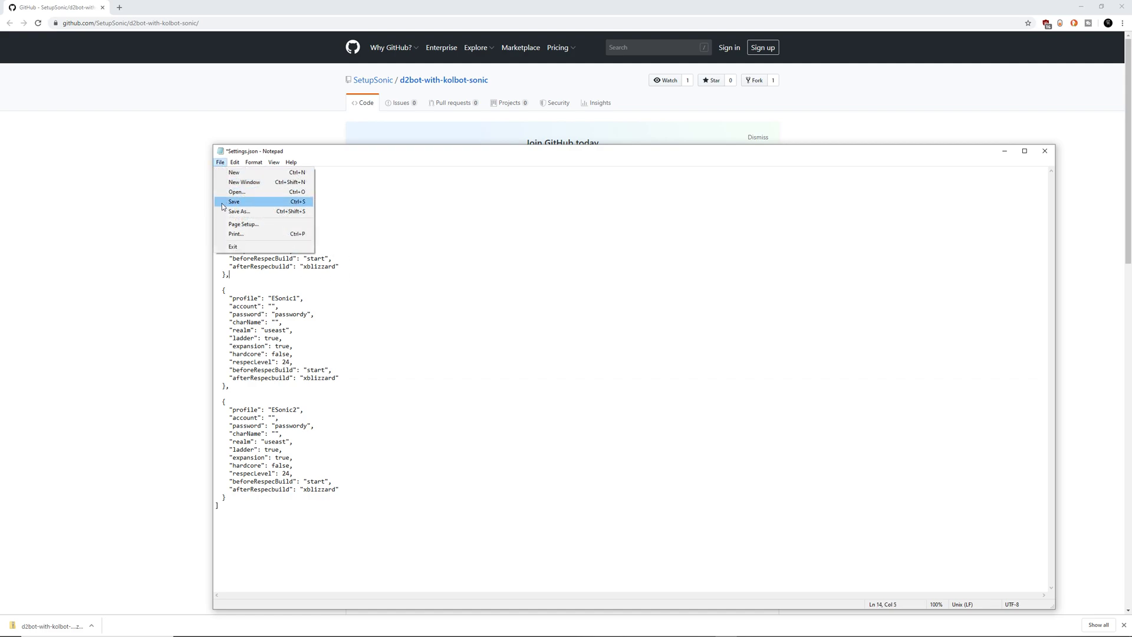
click(227, 203)
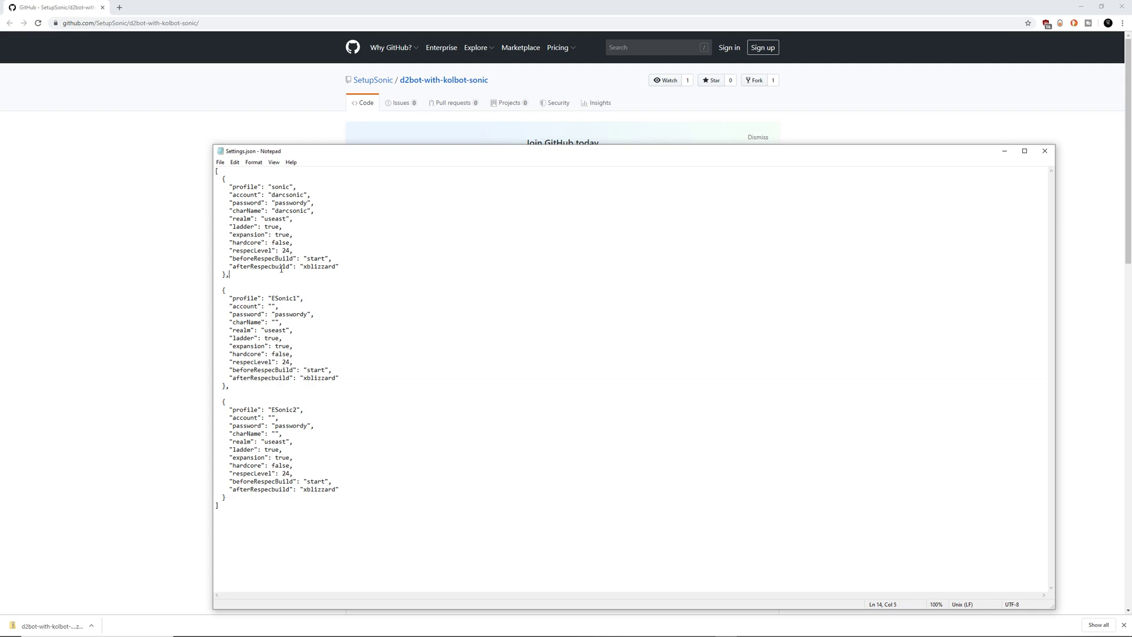
click(281, 228)
click(369, 215)
click(220, 162)
key(Escape)
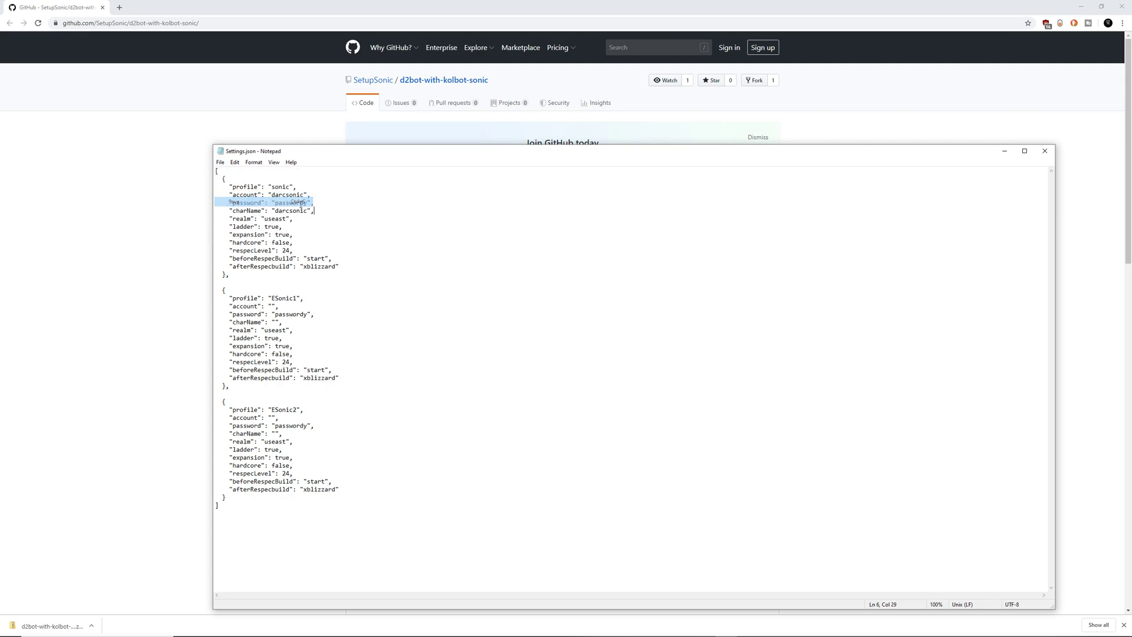
Close Settings.json and go back up to the top-level Sonic folder.
click(1045, 151)
click(287, 284)
click(288, 284)
click(288, 284)
click(288, 284)
click(288, 284)
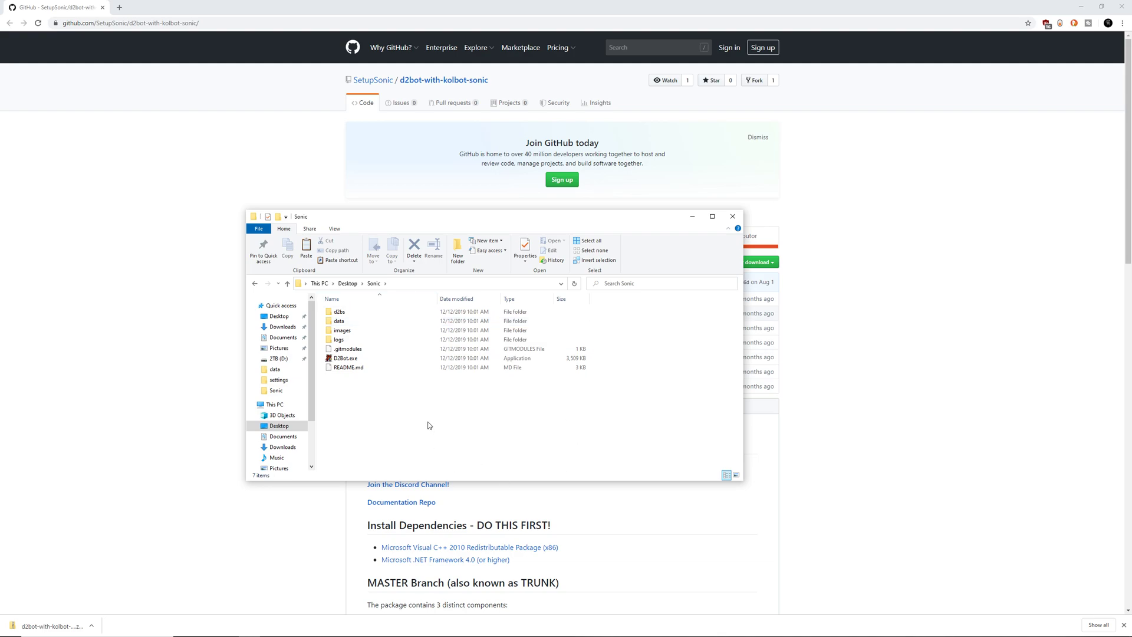
Launch D2Bot.exe from the Sonic folder and allow it to make changes to the device.
click(351, 359)
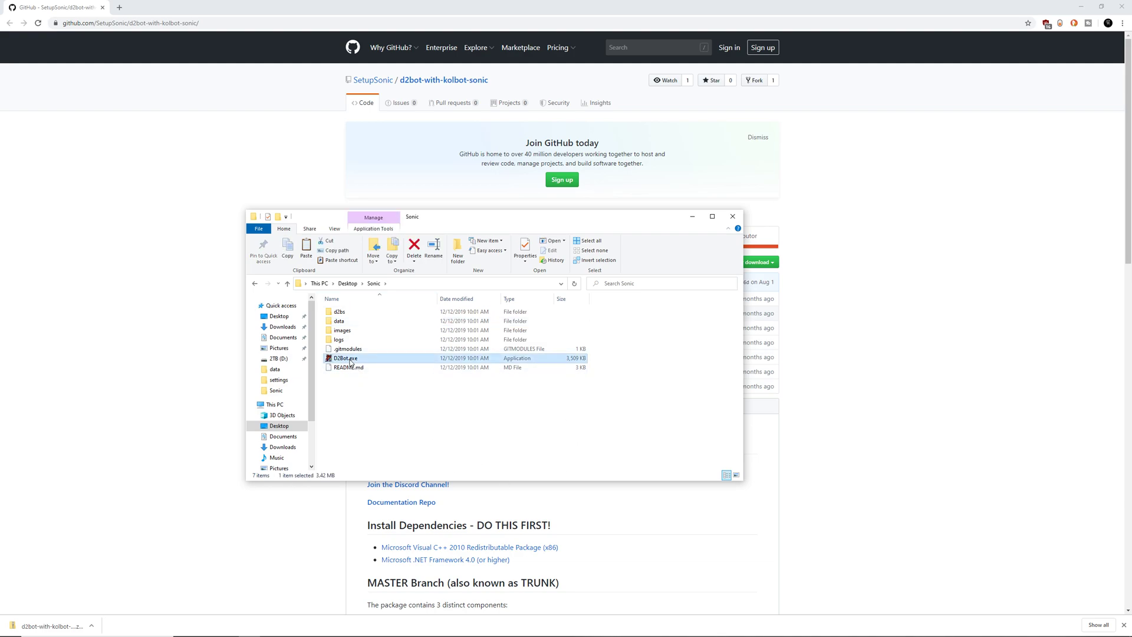
double_click(341, 359)
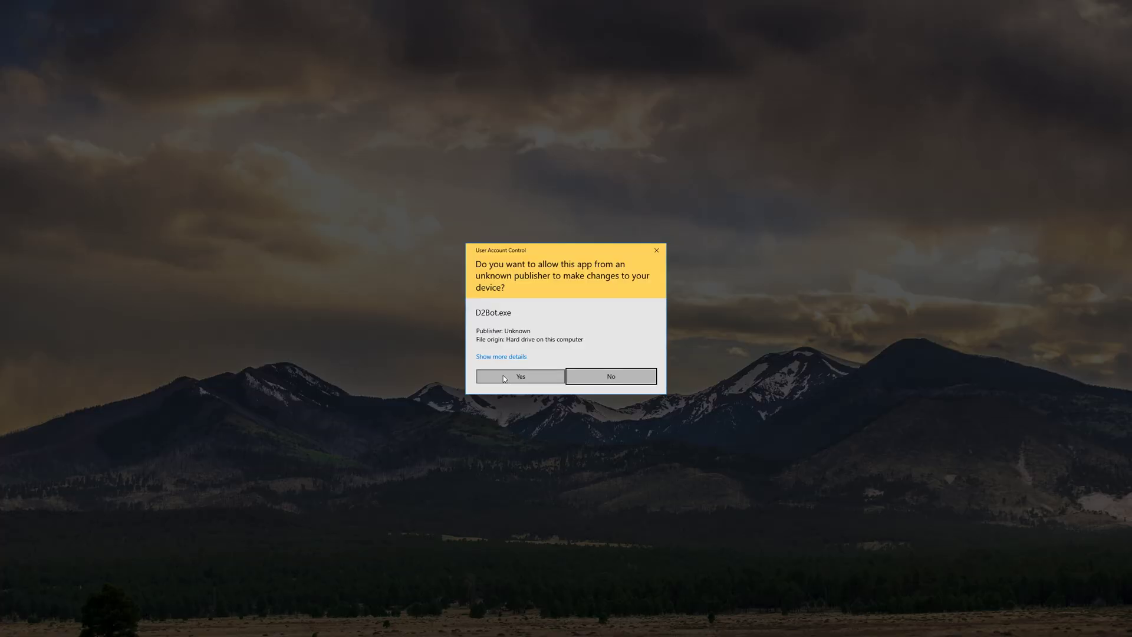
click(504, 376)
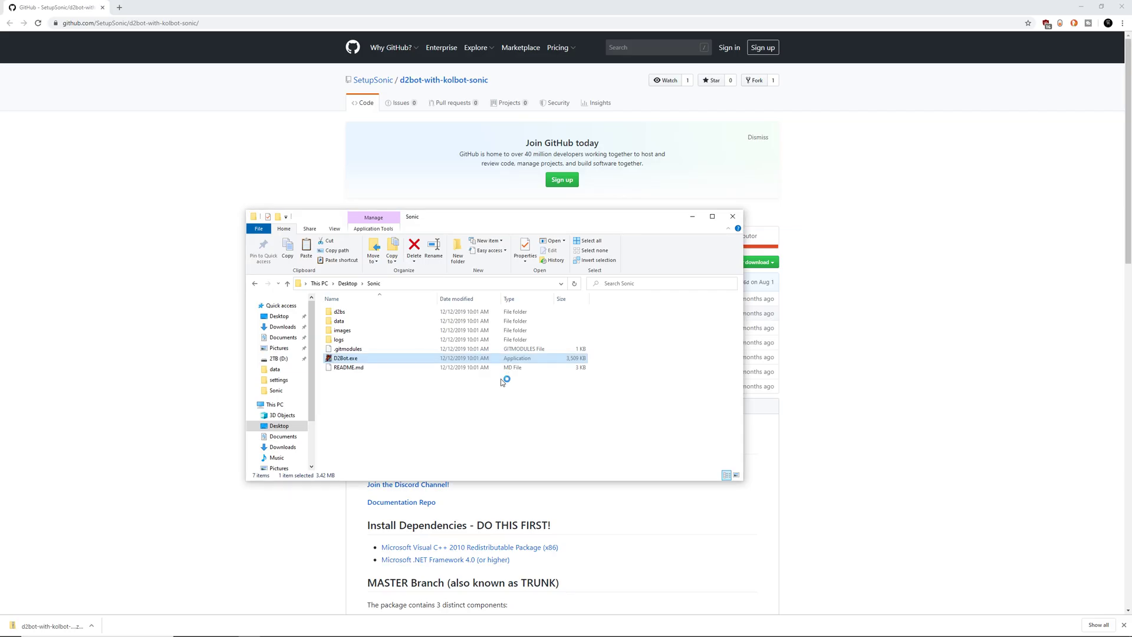
click(477, 394)
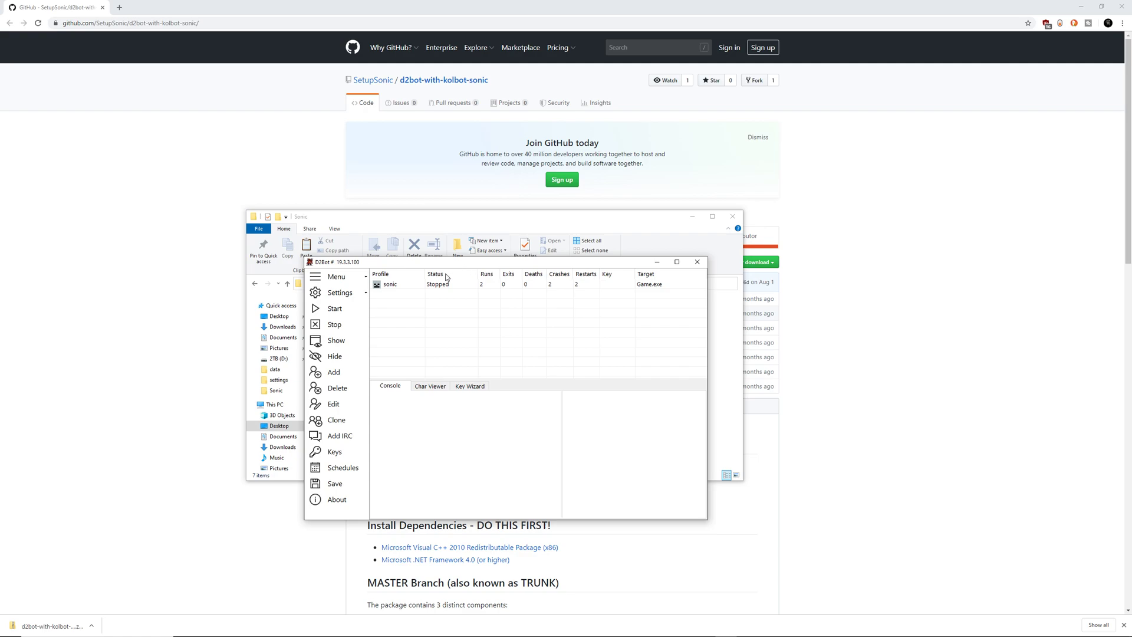
Open the sonic profile for editing and append -ns to its parameters.
double_click(392, 285)
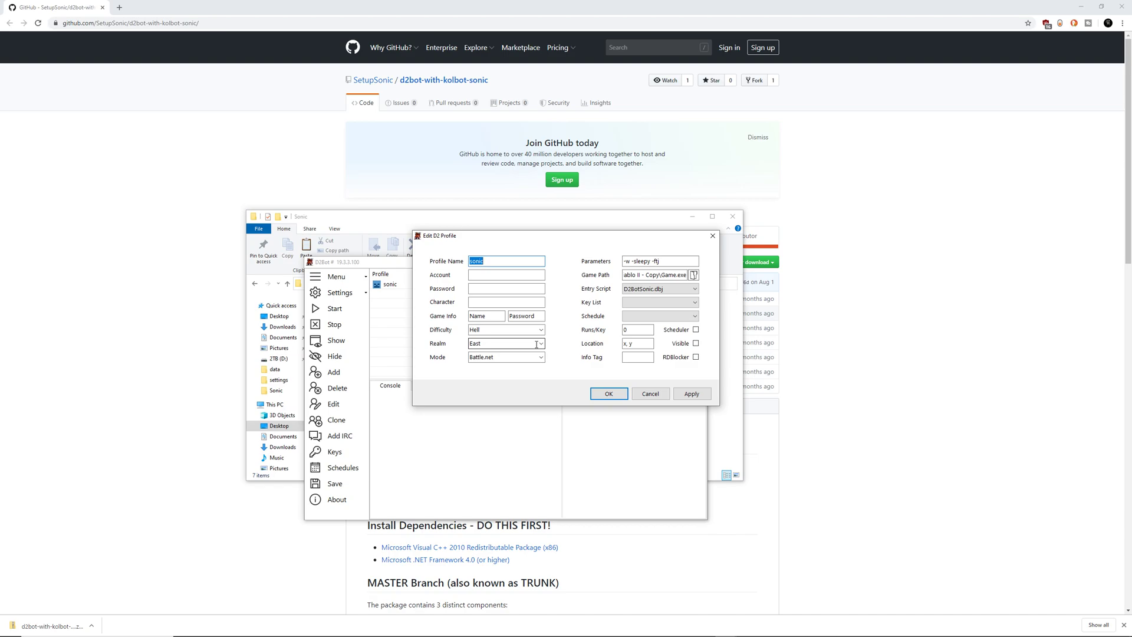
click(513, 261)
click(678, 262)
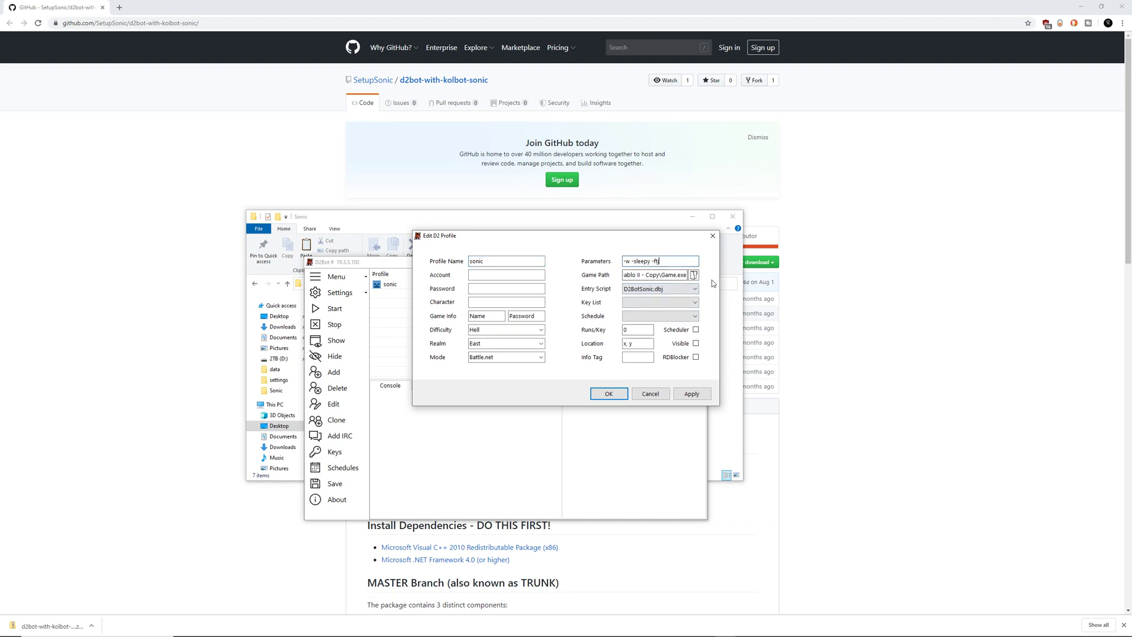
text(-ns)
Set the profile's game path to E:\Diablo II\Game.exe and enable its Visible option.
click(694, 276)
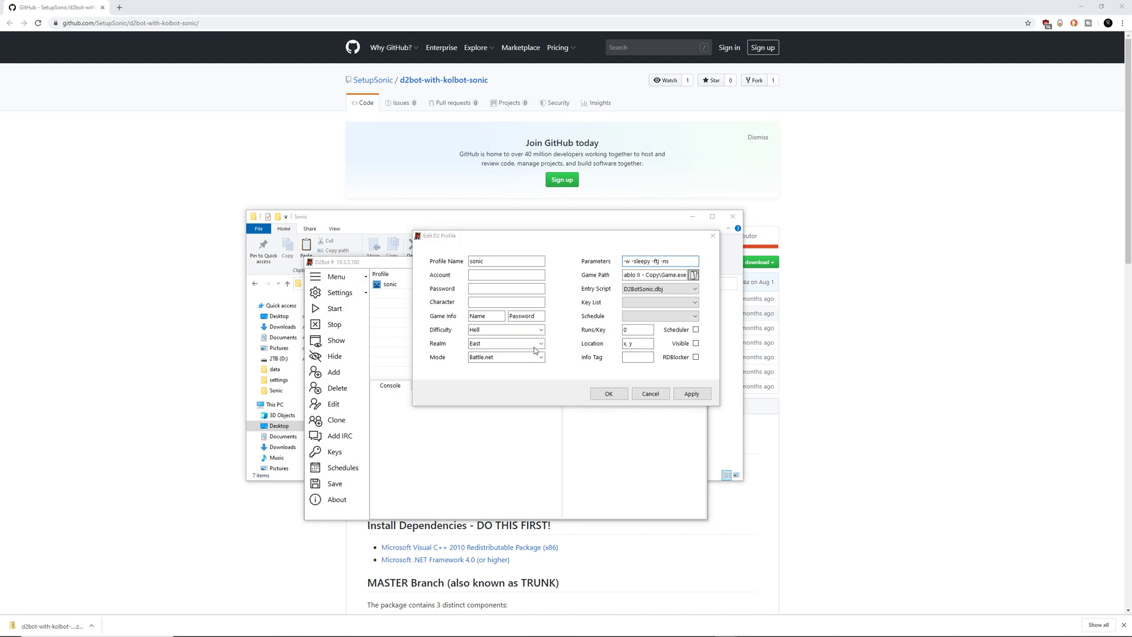
double_click(478, 370)
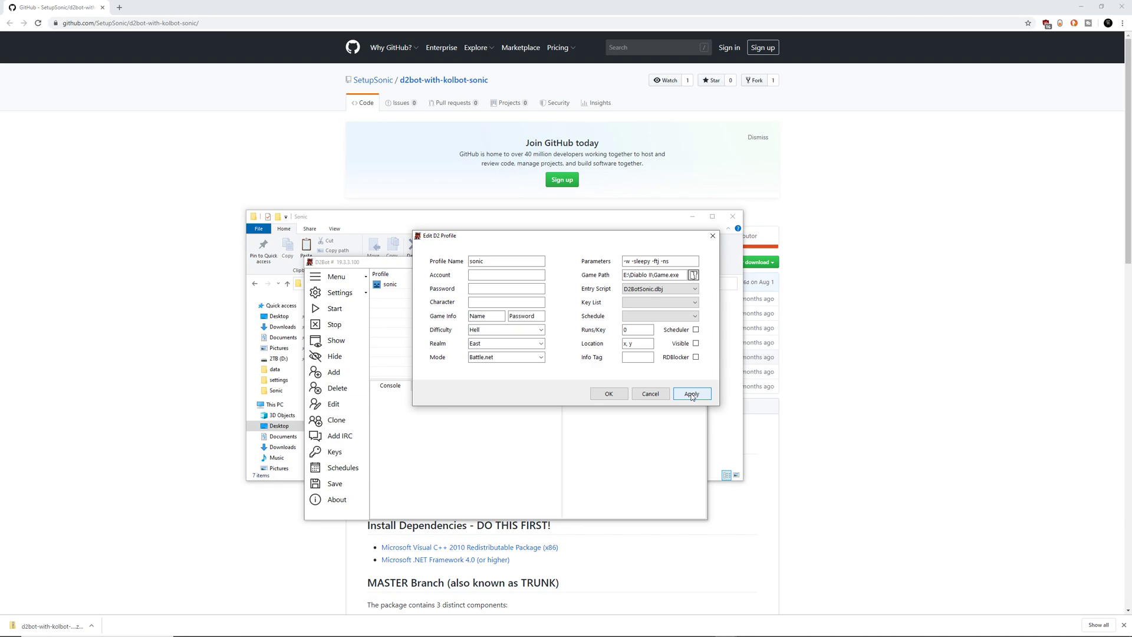
click(697, 344)
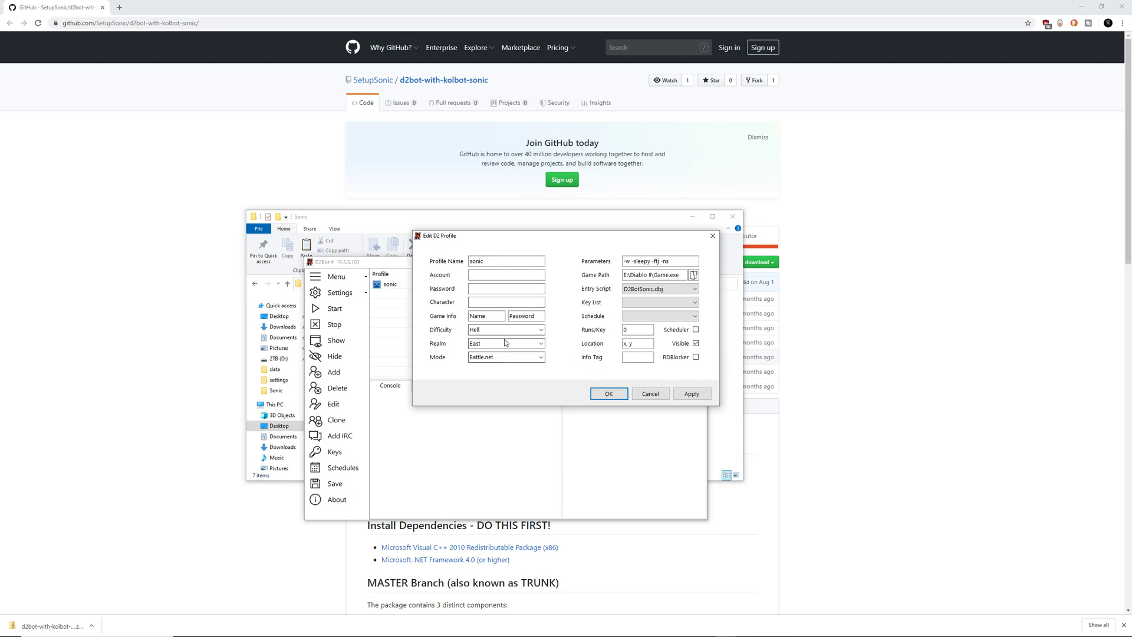
Confirm the profile's settings and start the sonic profile.
click(492, 261)
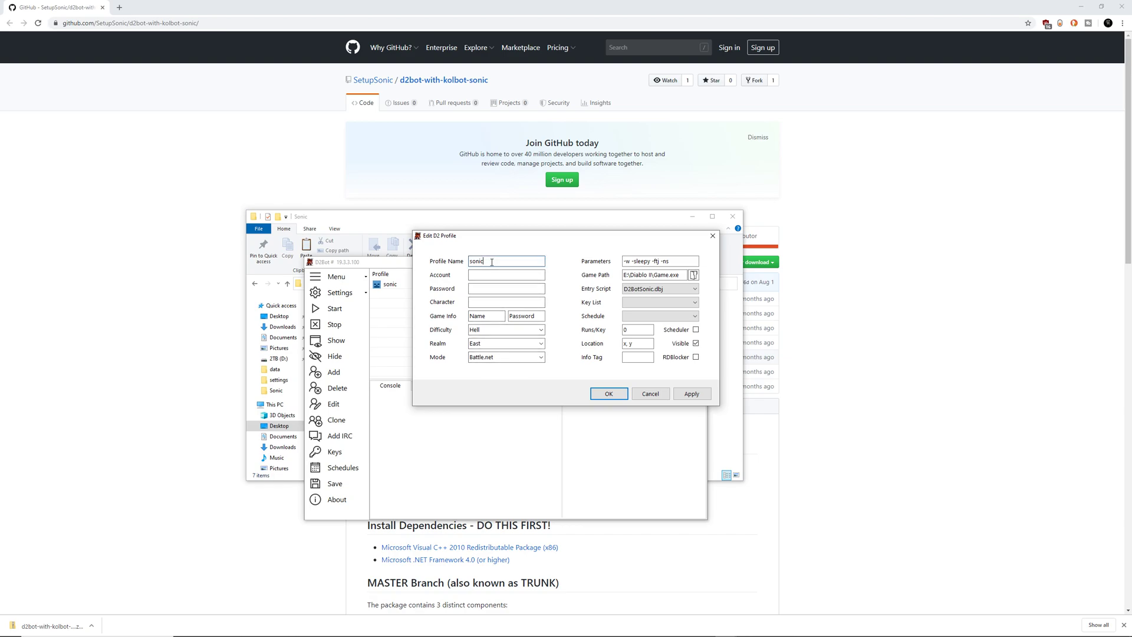
key(Tab)
key(Tab)
key(Tab)
key(Tab)
key(Tab)
click(607, 398)
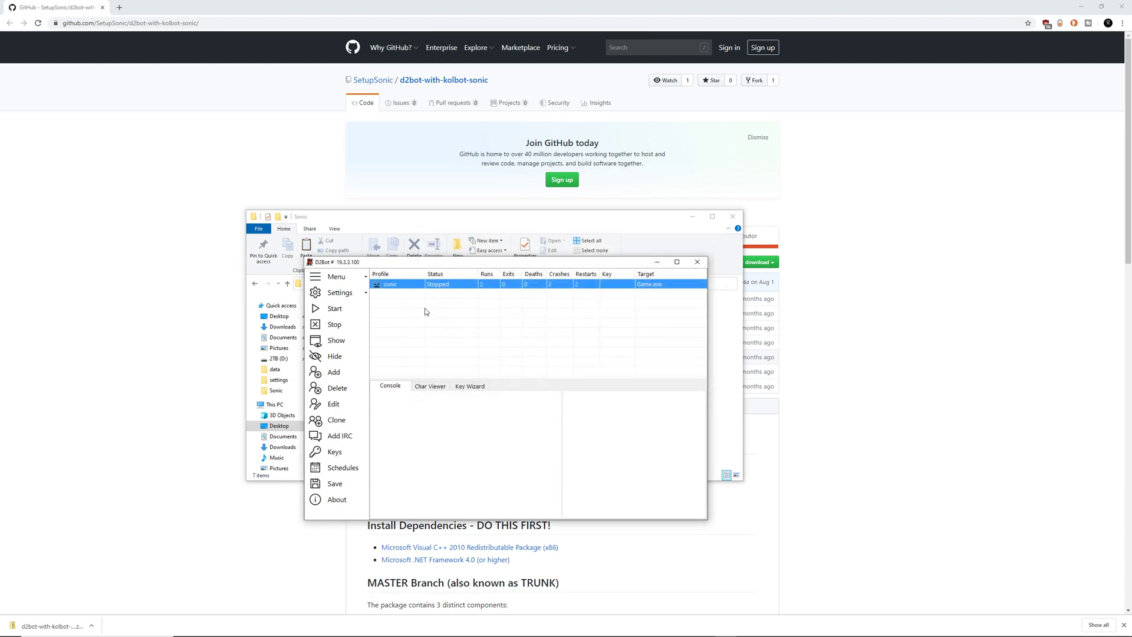
click(352, 311)
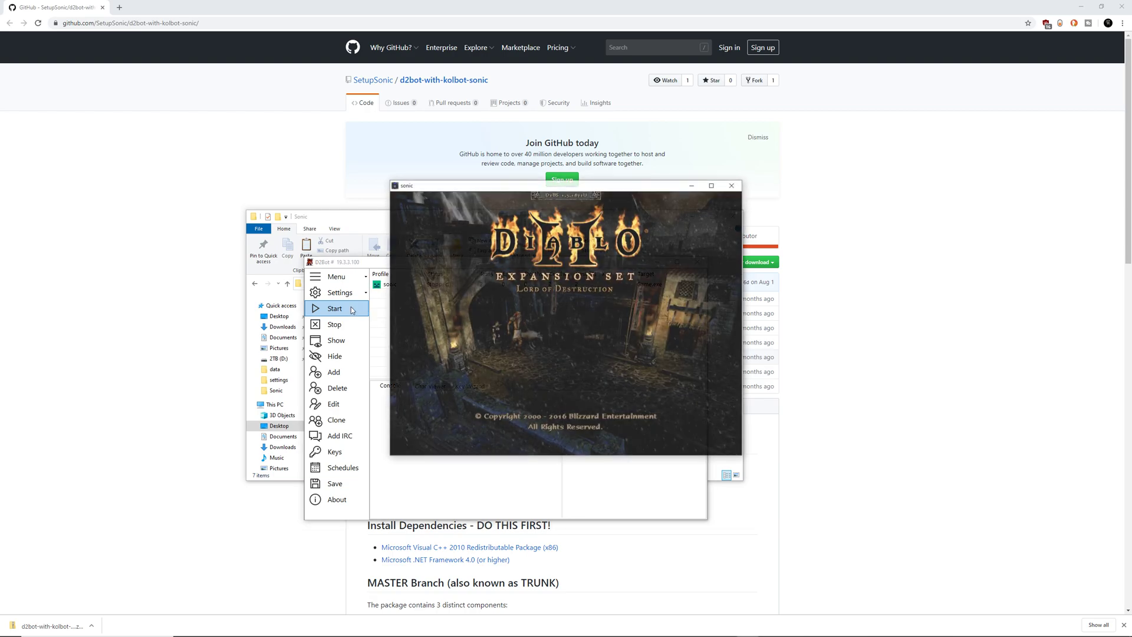